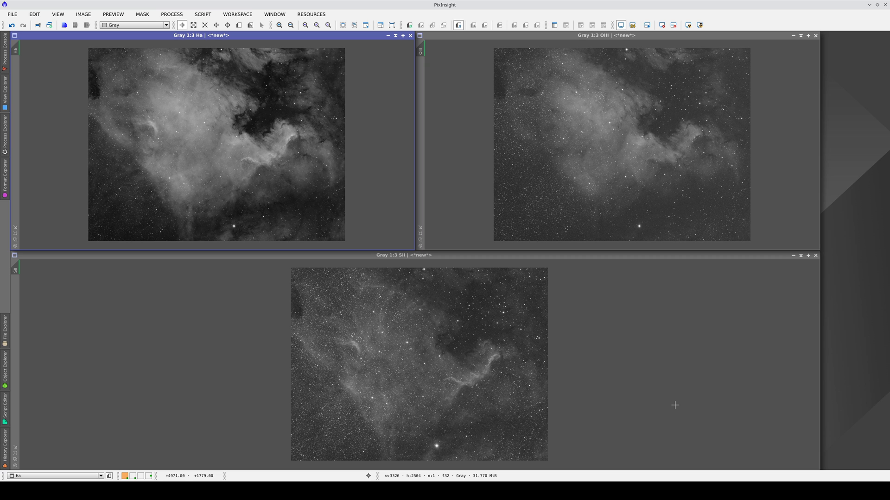
- Activate the SII, OIII and Ha image windows in turn, then bring up Process Explorer
{"action": "left_click", "coordinate": [436, 199]}
{"action": "left_click", "coordinate": [442, 376]}
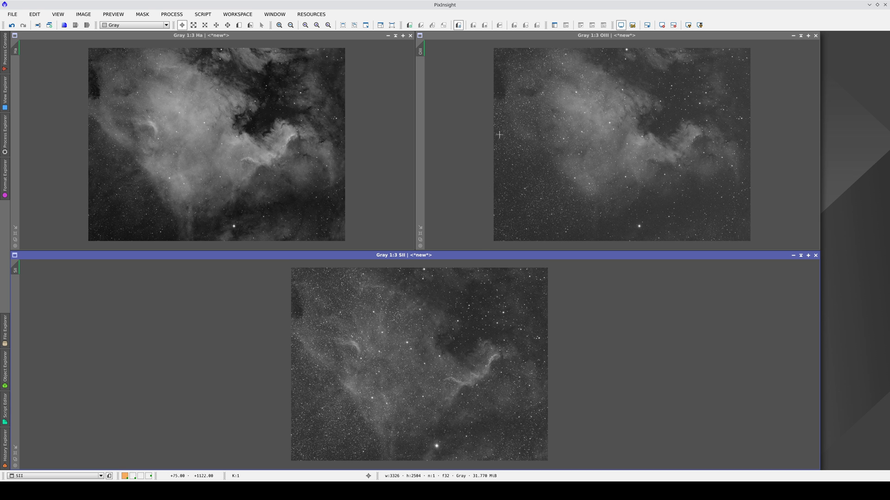
{"action": "left_click", "coordinate": [510, 111]}
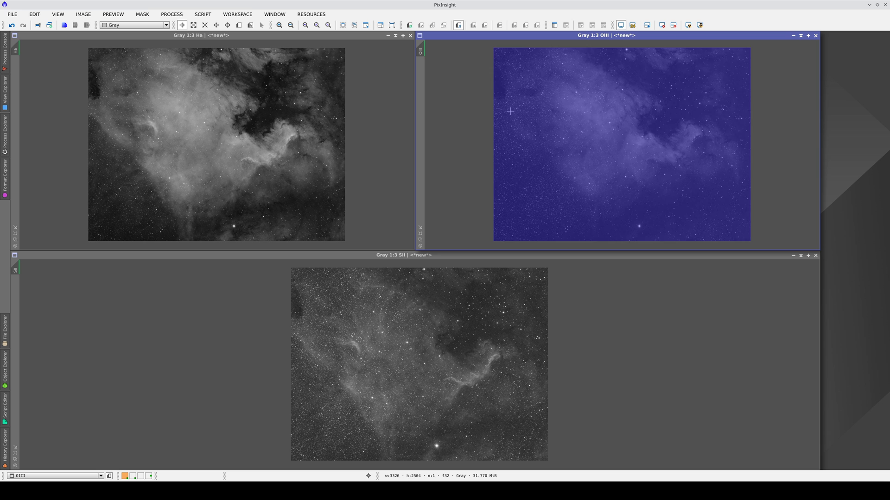
{"action": "left_click", "coordinate": [238, 145]}
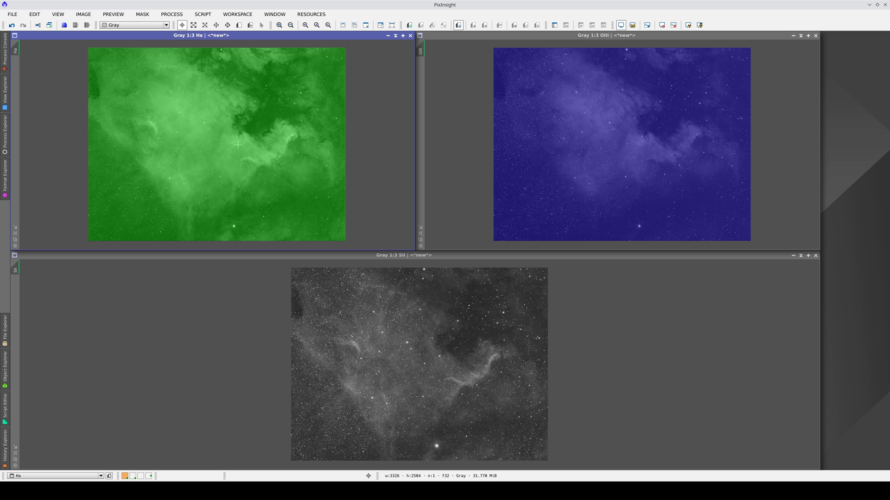
{"action": "left_click", "coordinate": [395, 327]}
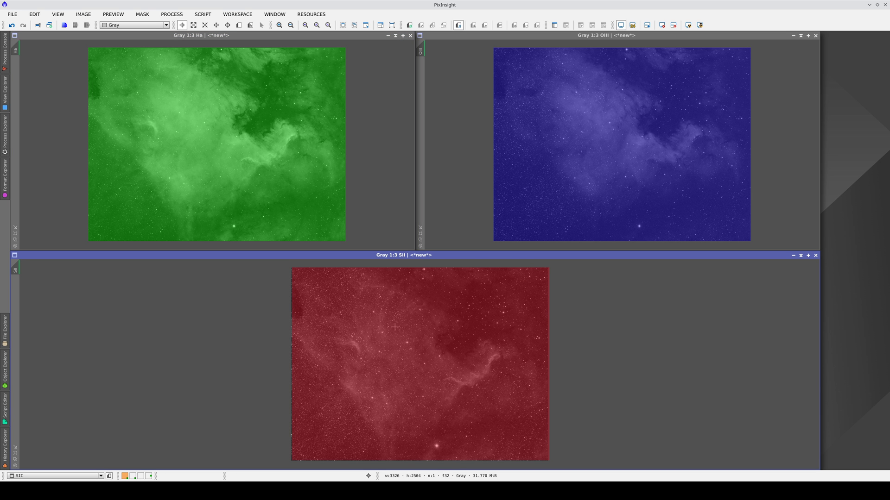
{"action": "left_click", "coordinate": [6, 134]}
- Open ChannelCombination and assign SII to red, Ha to green and OIII to blue
{"action": "double_click", "coordinate": [61, 332]}
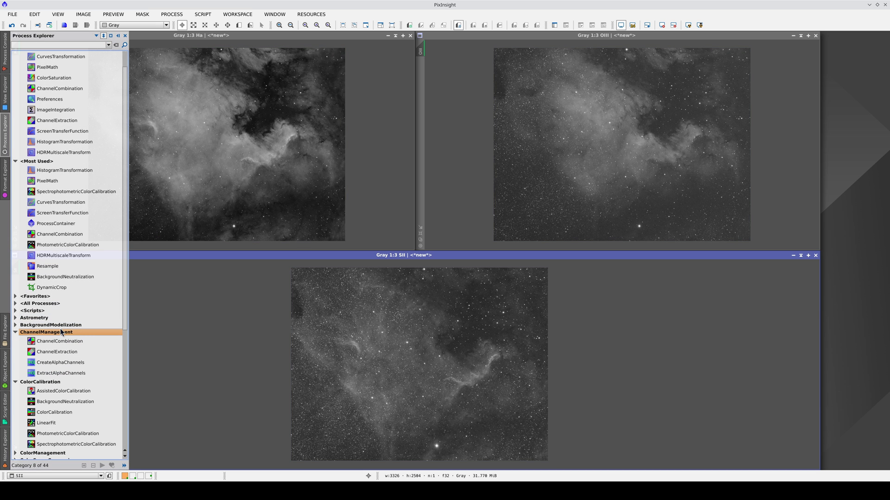
{"action": "double_click", "coordinate": [61, 342]}
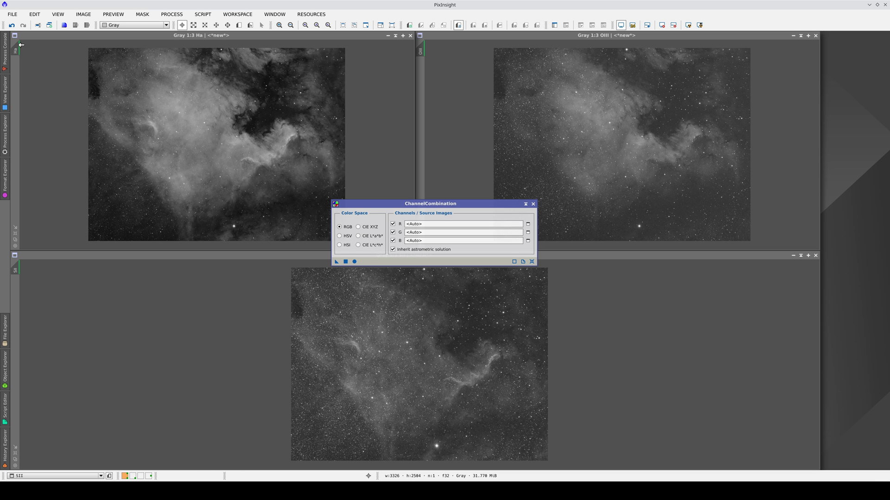
{"action": "left_click_drag", "start_coordinate": [20, 46], "coordinate": [429, 232]}
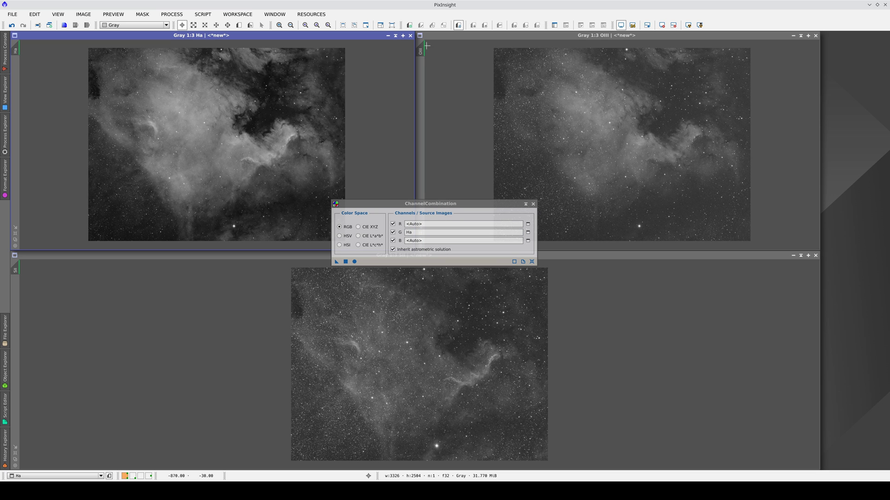
{"action": "left_click_drag", "start_coordinate": [421, 52], "coordinate": [417, 242]}
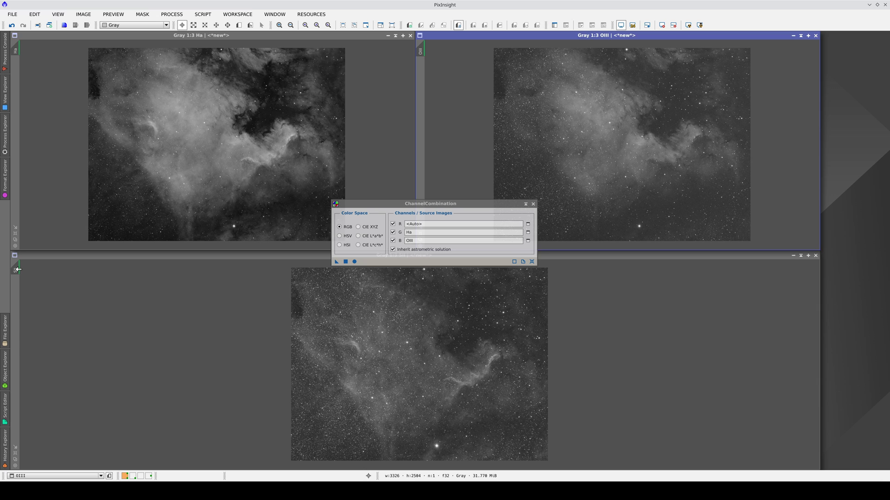
{"action": "left_click_drag", "start_coordinate": [16, 271], "coordinate": [409, 222]}
{"action": "left_click", "coordinate": [408, 206]}
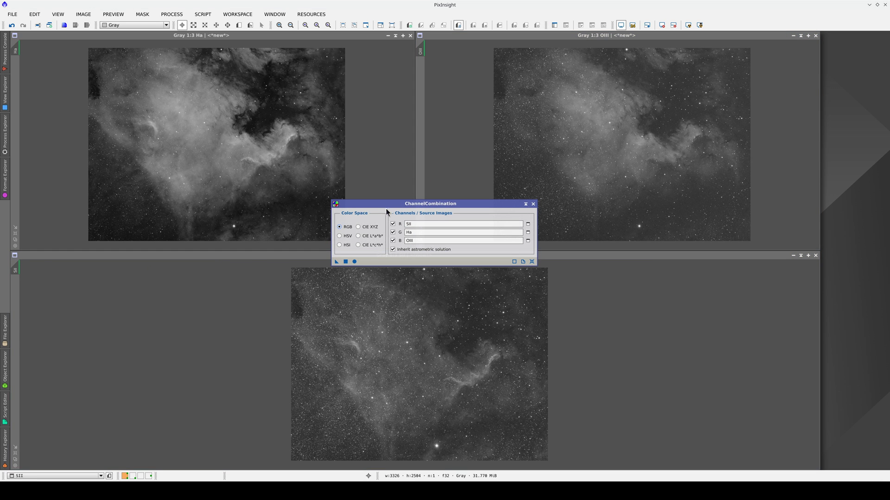
- Combine the channels into Image12, centre it, and auto-stretch it with ScreenTransferFunction
{"action": "left_click", "coordinate": [354, 262]}
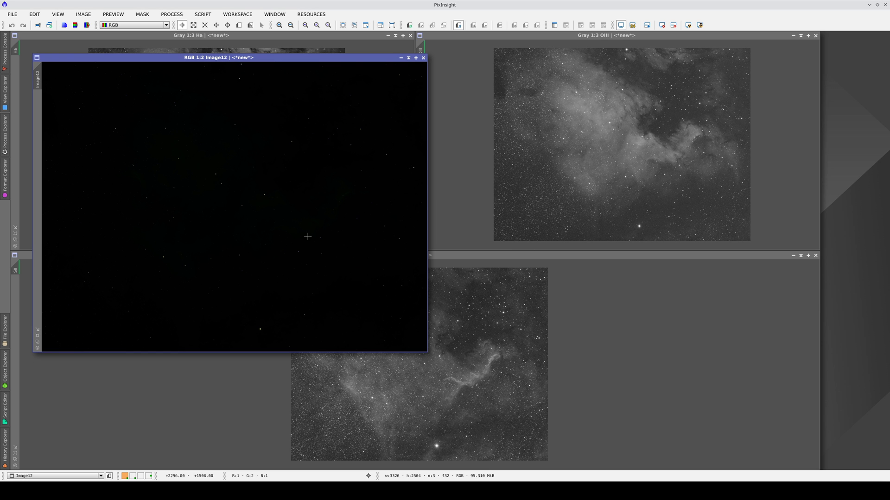
{"action": "left_click_drag", "start_coordinate": [304, 60], "coordinate": [499, 95]}
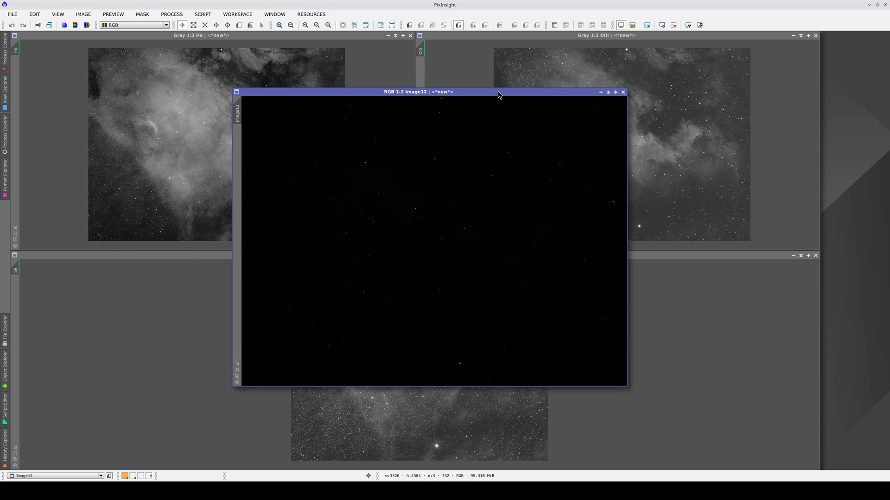
{"action": "left_click", "coordinate": [5, 133]}
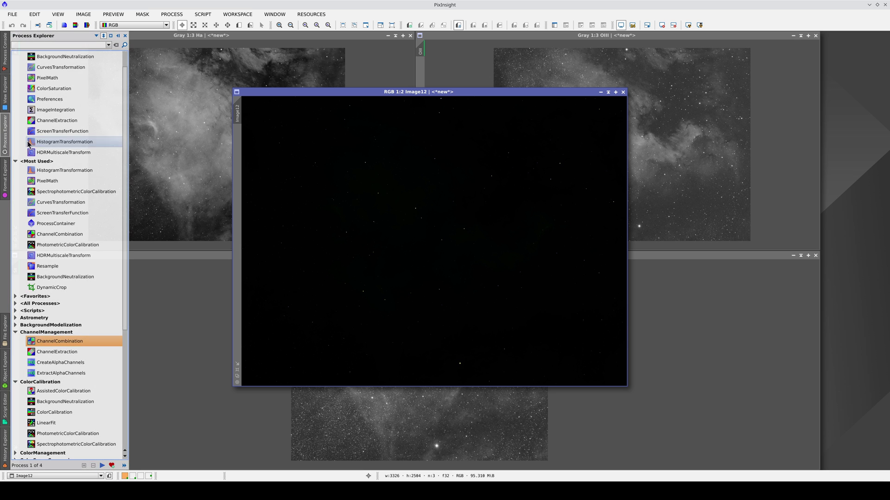
{"action": "double_click", "coordinate": [59, 212]}
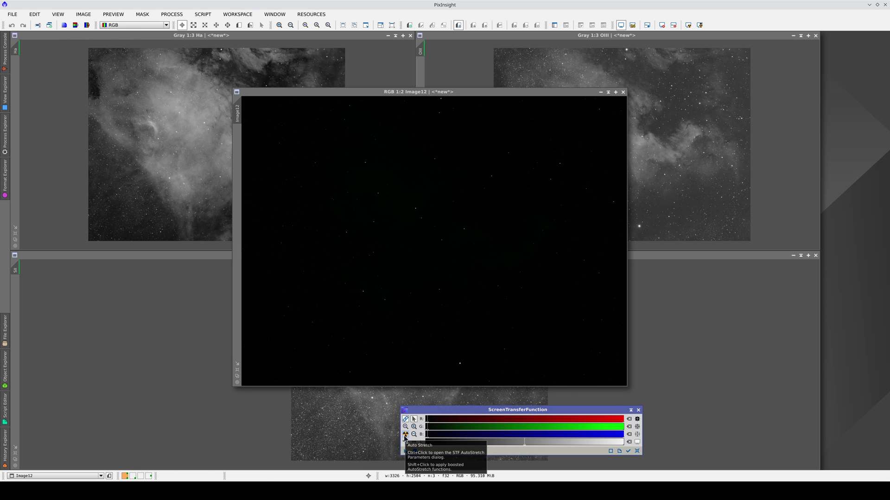
{"action": "left_click", "coordinate": [406, 435]}
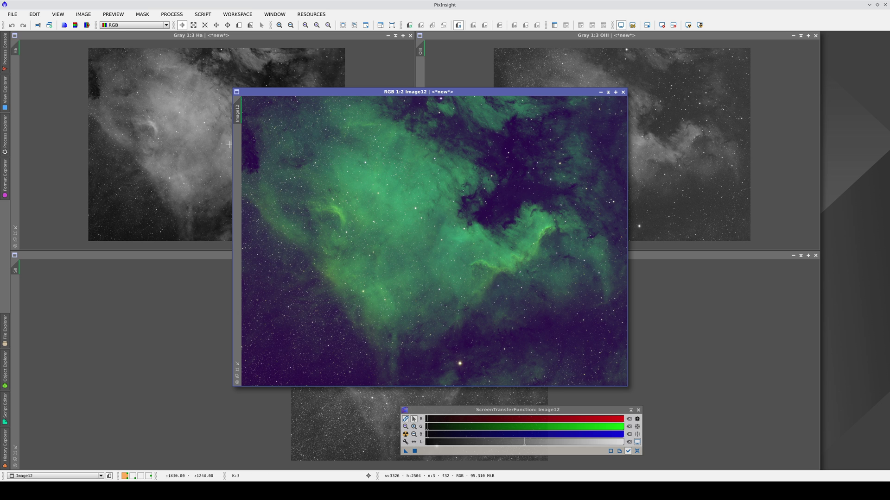
- Cycle Image12's channel view through Green, Blue, Red and RGB, ending on the green Ha channel
{"action": "scroll", "coordinate": [119, 28], "scroll_direction": "down", "scroll_amount": 2}
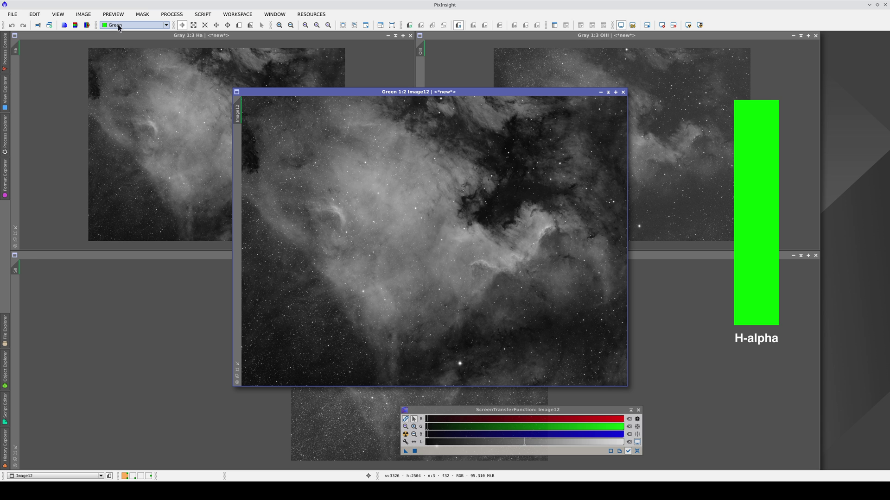
{"action": "scroll", "coordinate": [119, 28], "scroll_direction": "down", "scroll_amount": 1}
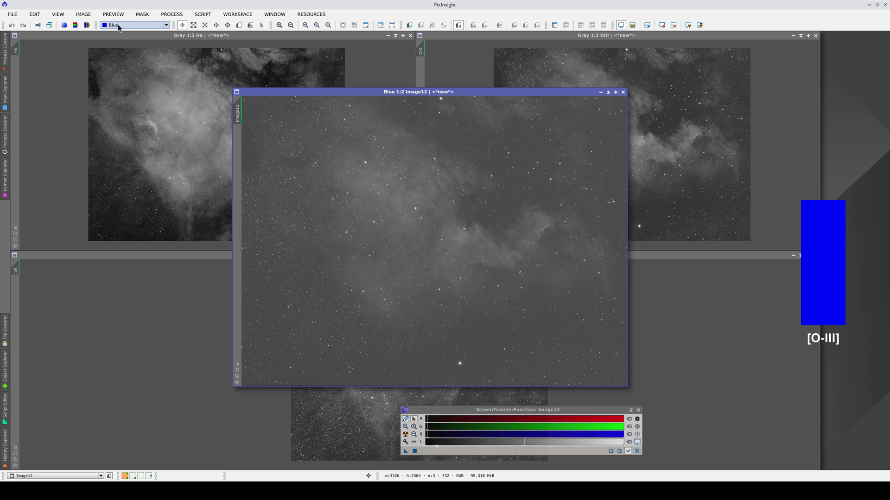
{"action": "scroll", "coordinate": [117, 26], "scroll_direction": "up", "scroll_amount": 2}
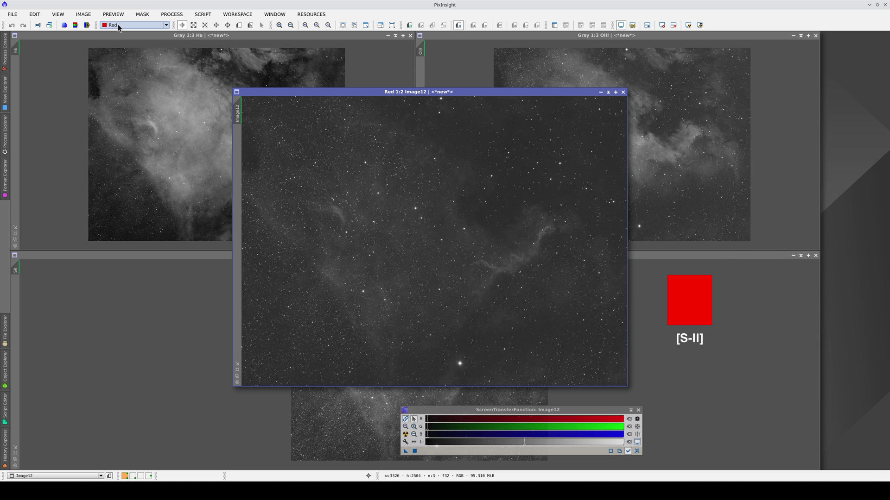
{"action": "scroll", "coordinate": [118, 24], "scroll_direction": "up", "scroll_amount": 1}
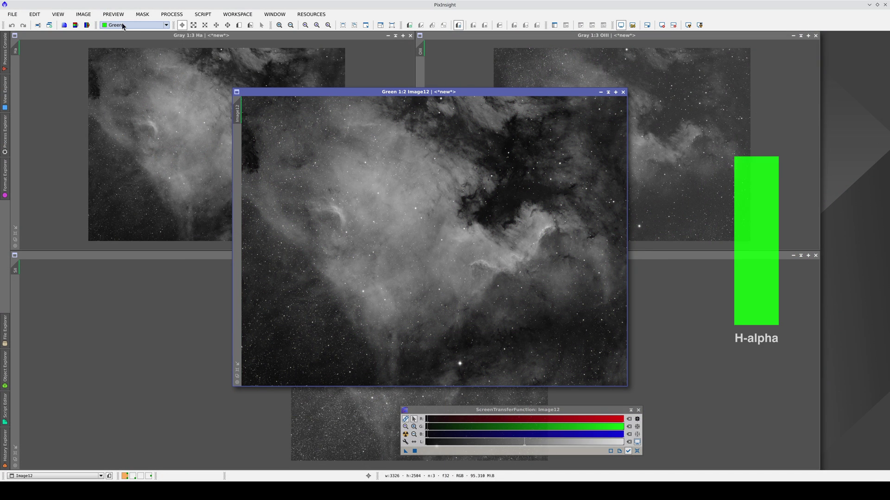
- Return Image12 to the RGB composite and zoom in to 6:1 on purple background
{"action": "scroll", "coordinate": [123, 26], "scroll_direction": "up", "scroll_amount": 1}
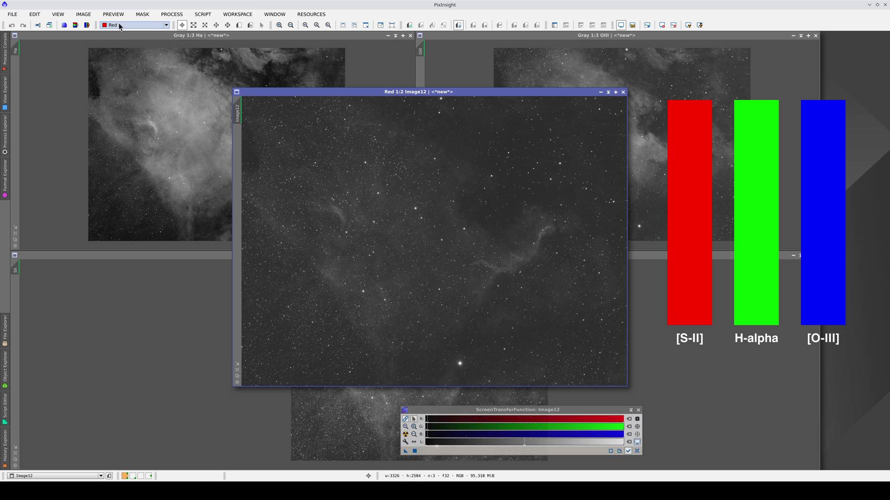
{"action": "scroll", "coordinate": [119, 26], "scroll_direction": "up", "scroll_amount": 1}
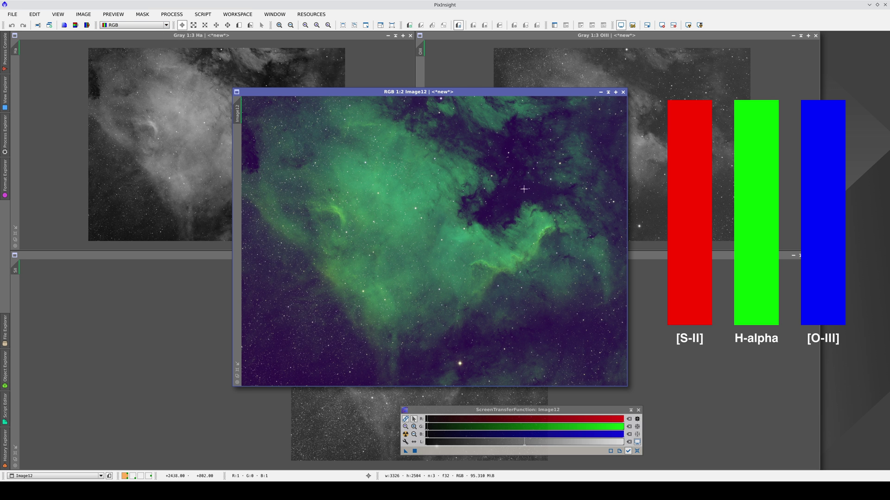
{"action": "scroll", "coordinate": [524, 189], "scroll_direction": "up", "scroll_amount": 6}
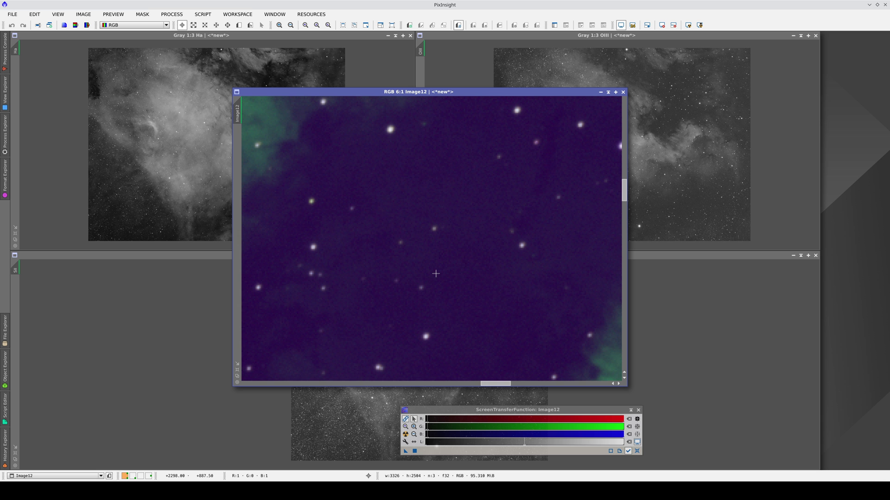
- Zoom Image12 back out to 1:2 to view the whole composite
{"action": "scroll", "coordinate": [435, 274], "scroll_direction": "down", "scroll_amount": 1}
{"action": "scroll", "coordinate": [436, 273], "scroll_direction": "down", "scroll_amount": 1}
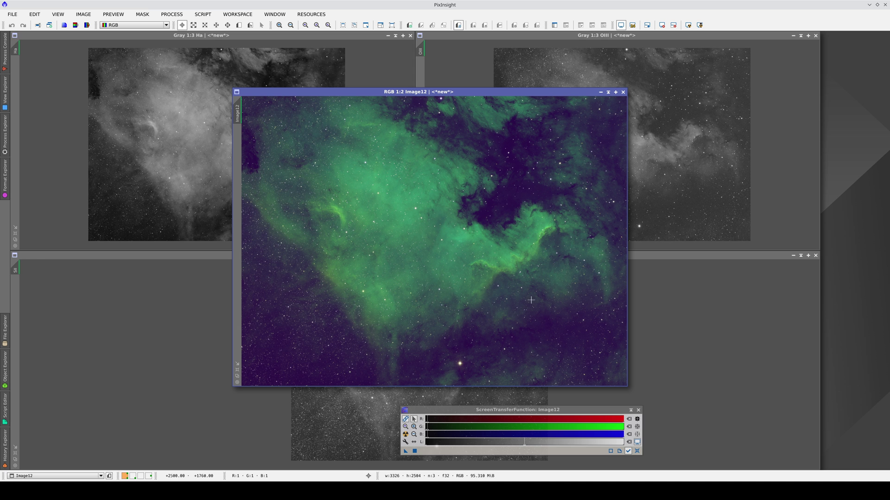
- Open ColorCalibration, draw Preview01 around the nebula, and use it as the white reference (484, 408, 2260×1580)
{"action": "left_click", "coordinate": [5, 135]}
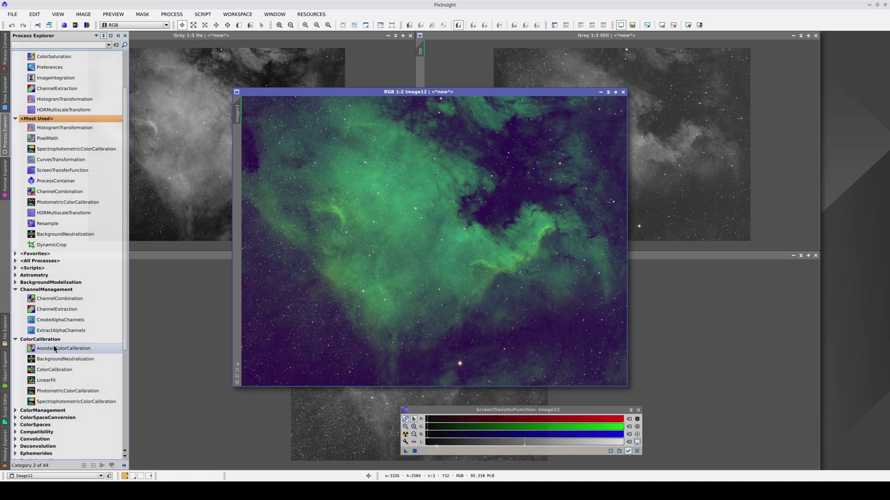
{"action": "double_click", "coordinate": [55, 370]}
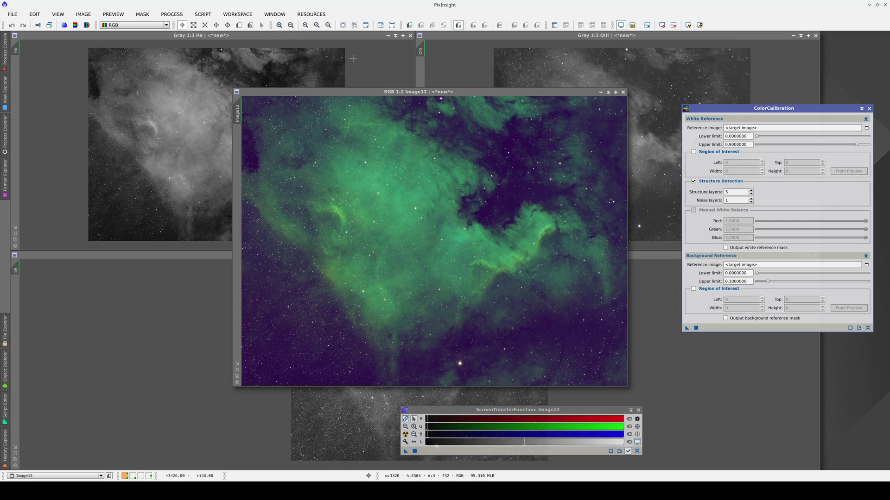
{"action": "left_click", "coordinate": [238, 26]}
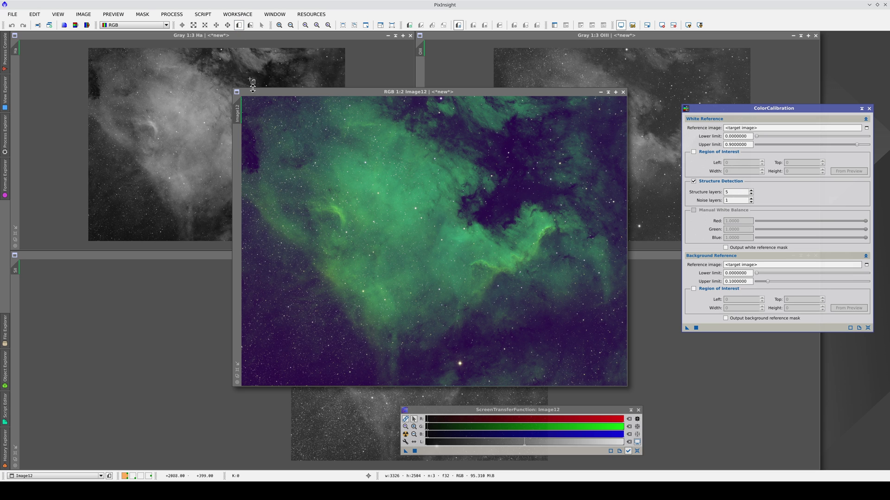
{"action": "left_click_drag", "start_coordinate": [297, 144], "coordinate": [561, 326]}
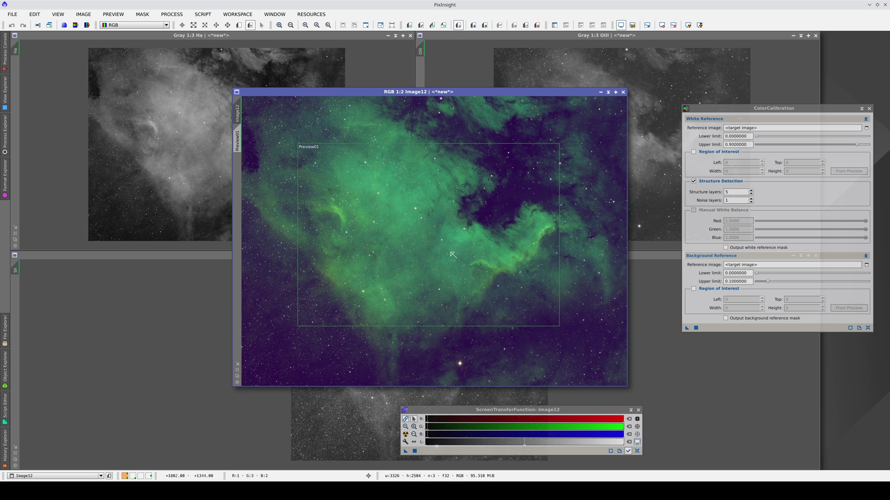
{"action": "left_click_drag", "start_coordinate": [237, 140], "coordinate": [838, 161]}
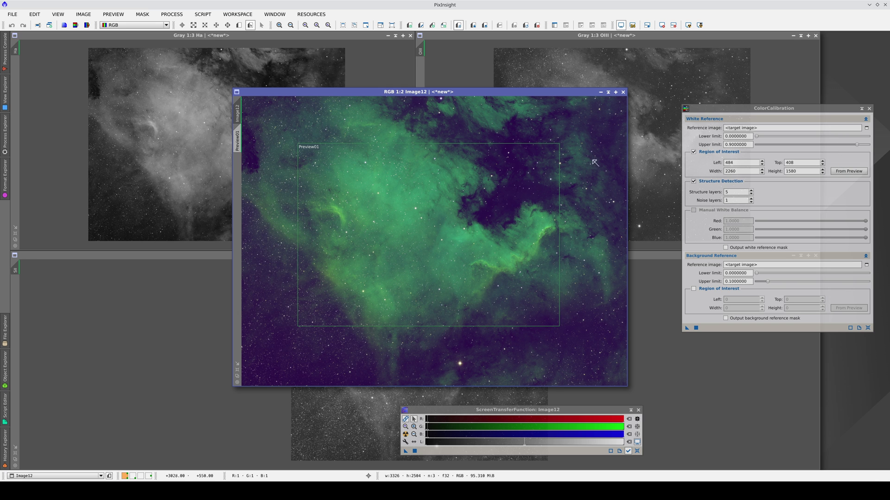
- Draw a small star-free Preview02 (2068, 1002, 33×57) and use it as the background reference
{"action": "left_click", "coordinate": [240, 26]}
{"action": "scroll", "coordinate": [479, 211], "scroll_direction": "up", "scroll_amount": 3}
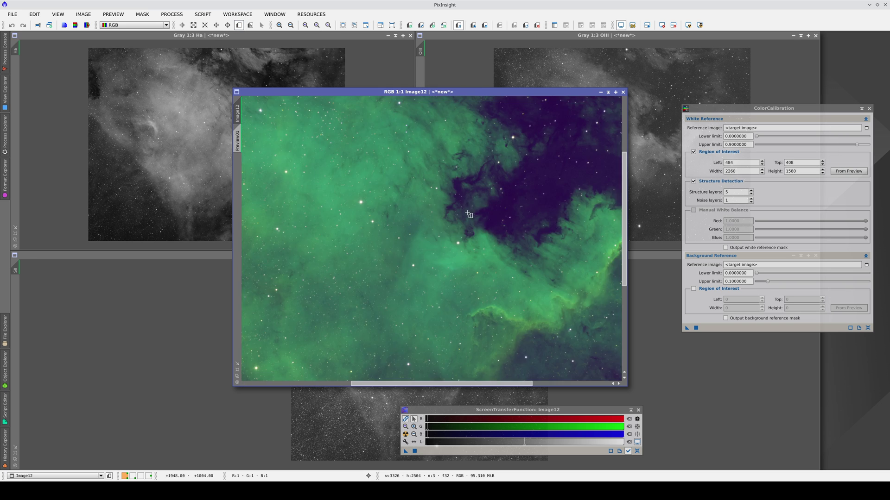
{"action": "scroll", "coordinate": [482, 253], "scroll_direction": "up", "scroll_amount": 1}
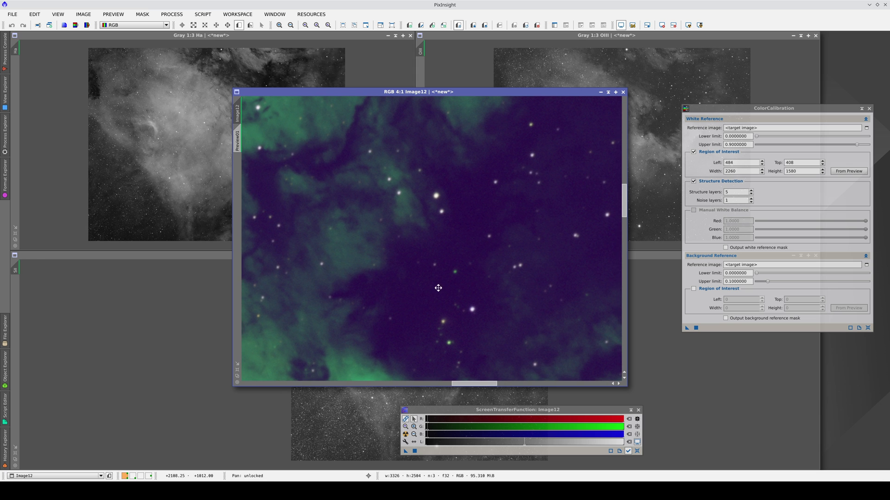
{"action": "left_click_drag", "start_coordinate": [401, 280], "coordinate": [431, 331]}
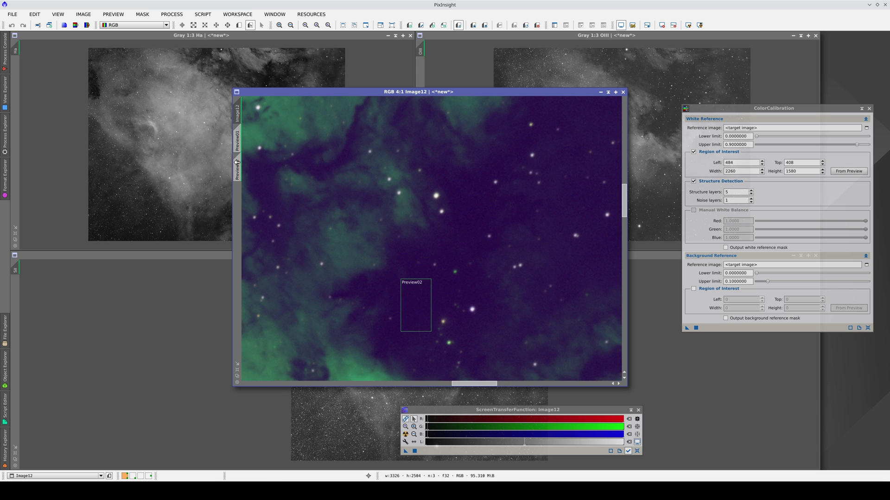
{"action": "mouse_move", "coordinate": [237, 163]}
{"action": "left_click_drag", "start_coordinate": [238, 163], "coordinate": [846, 298]}
{"action": "scroll", "coordinate": [490, 279], "scroll_direction": "down", "scroll_amount": 2}
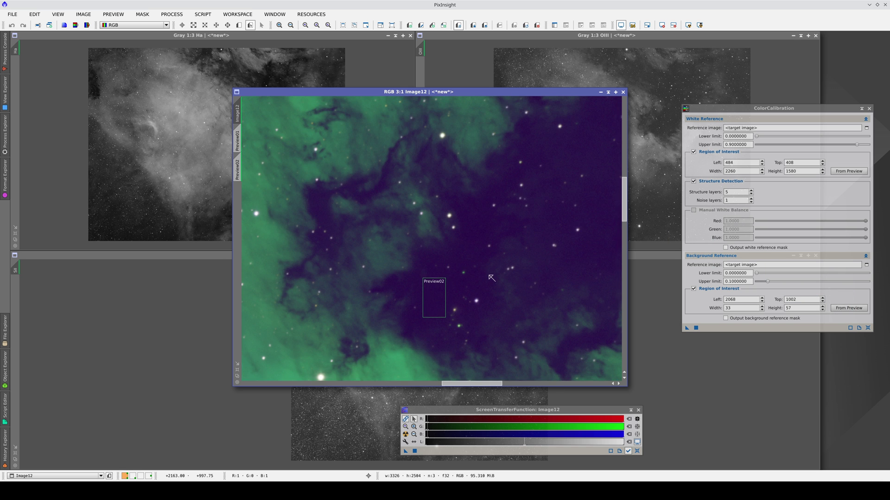
{"action": "scroll", "coordinate": [490, 279], "scroll_direction": "down", "scroll_amount": 2}
{"action": "left_click_drag", "start_coordinate": [730, 109], "coordinate": [699, 113]}
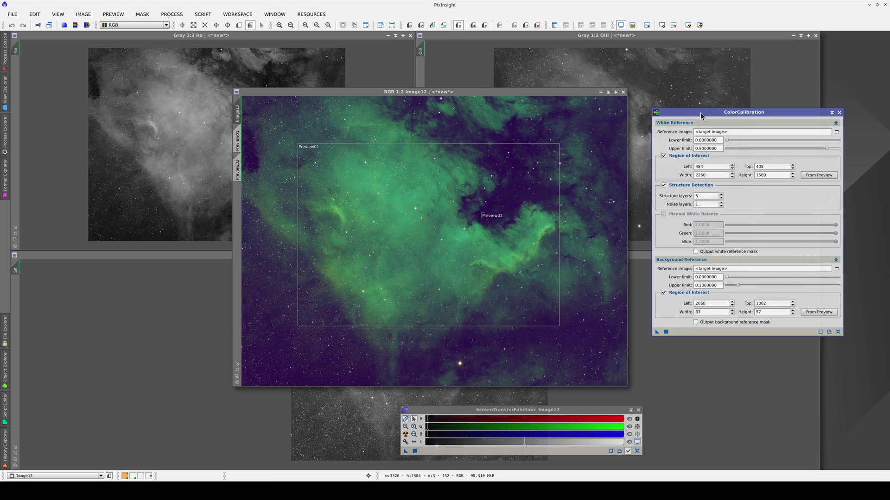
{"action": "left_click", "coordinate": [664, 186]}
{"action": "left_click", "coordinate": [663, 185]}
{"action": "scroll", "coordinate": [389, 212], "scroll_direction": "up", "scroll_amount": 1}
{"action": "scroll", "coordinate": [389, 212], "scroll_direction": "up", "scroll_amount": 3}
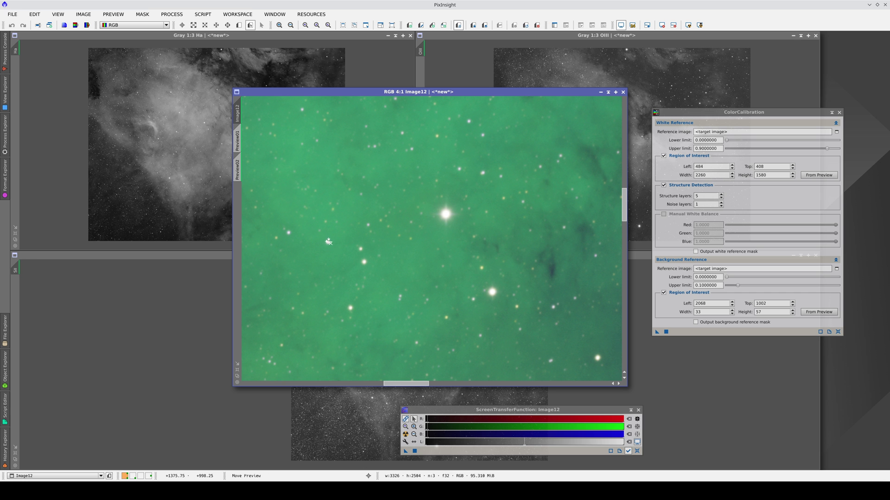
{"action": "scroll", "coordinate": [511, 231], "scroll_direction": "down", "scroll_amount": 2}
{"action": "scroll", "coordinate": [511, 232], "scroll_direction": "down", "scroll_amount": 2}
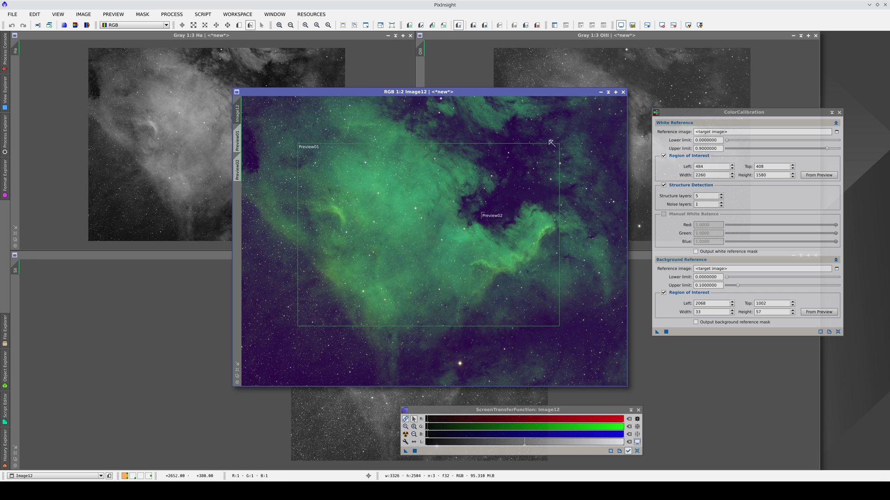
- Disable Structure Detection, apply ColorCalibration to Image12, and re-stretch the display to inspect the new colours
{"action": "left_click", "coordinate": [663, 185]}
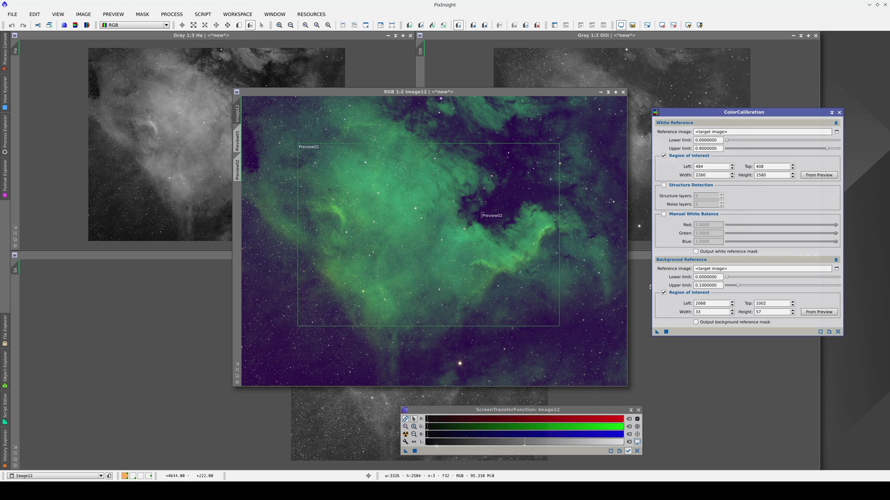
{"action": "left_click_drag", "start_coordinate": [527, 317], "coordinate": [486, 288]}
{"action": "left_click", "coordinate": [404, 434]}
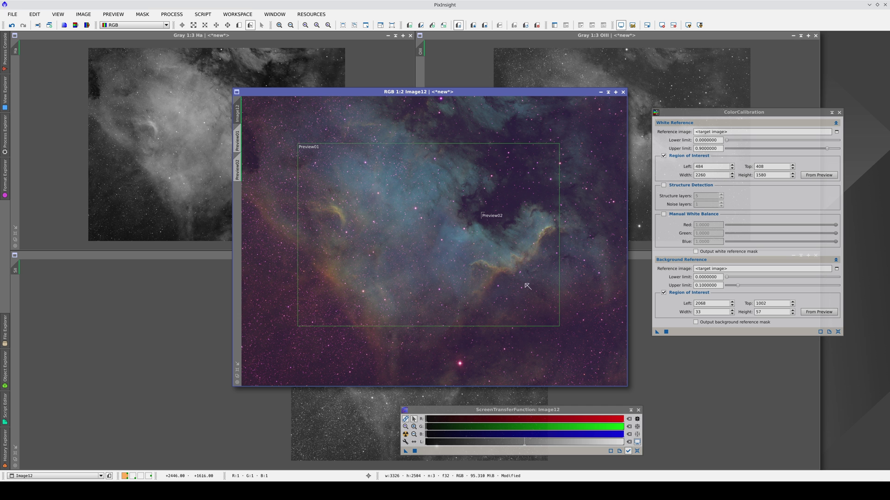
{"action": "scroll", "coordinate": [126, 28], "scroll_direction": "down", "scroll_amount": 1}
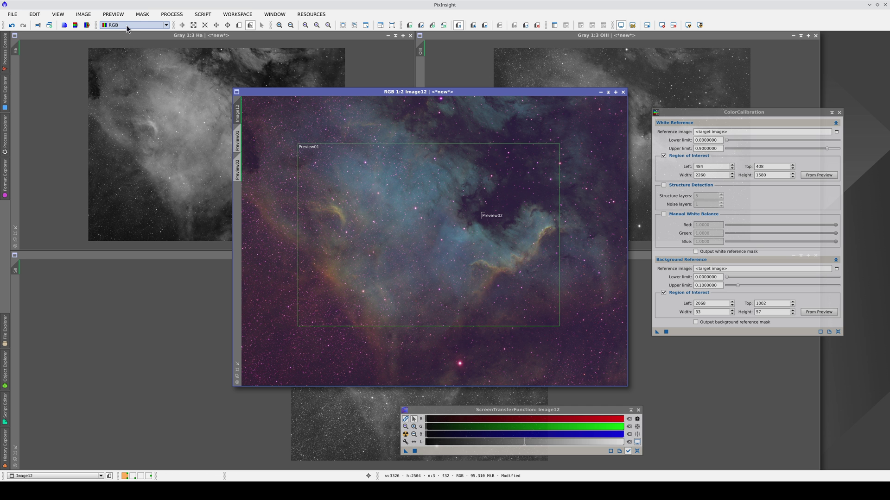
{"action": "scroll", "coordinate": [126, 29], "scroll_direction": "down", "scroll_amount": 1}
{"action": "scroll", "coordinate": [126, 28], "scroll_direction": "up", "scroll_amount": 1}
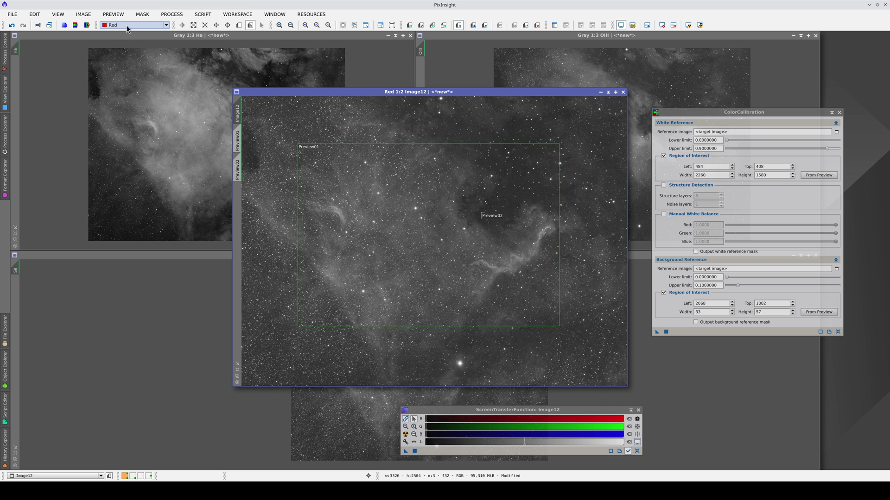
{"action": "scroll", "coordinate": [128, 29], "scroll_direction": "up", "scroll_amount": 1}
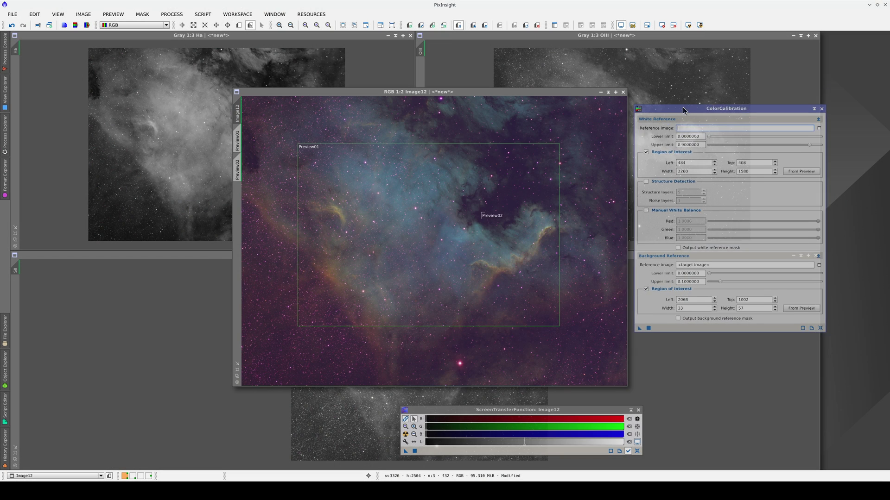
- Move the ColorCalibration window aside and open BackgroundNeutralization from Process Explorer
{"action": "left_click_drag", "start_coordinate": [682, 107], "coordinate": [669, 107]}
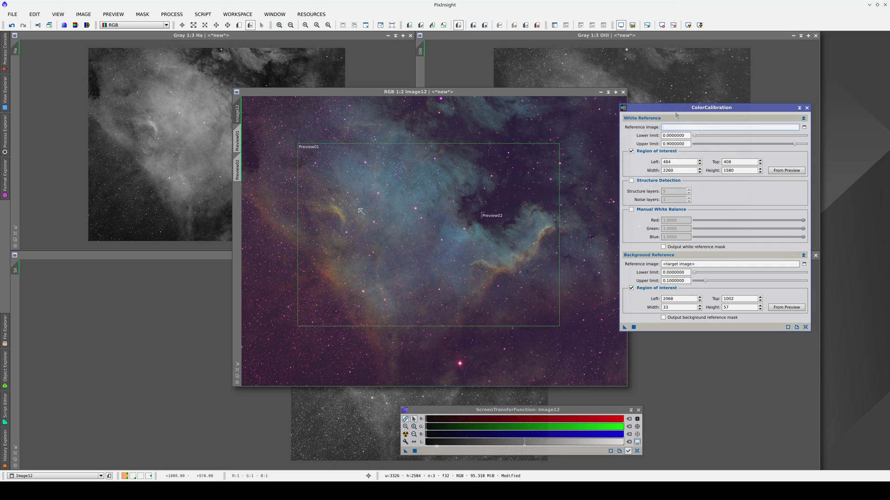
{"action": "left_click", "coordinate": [6, 139]}
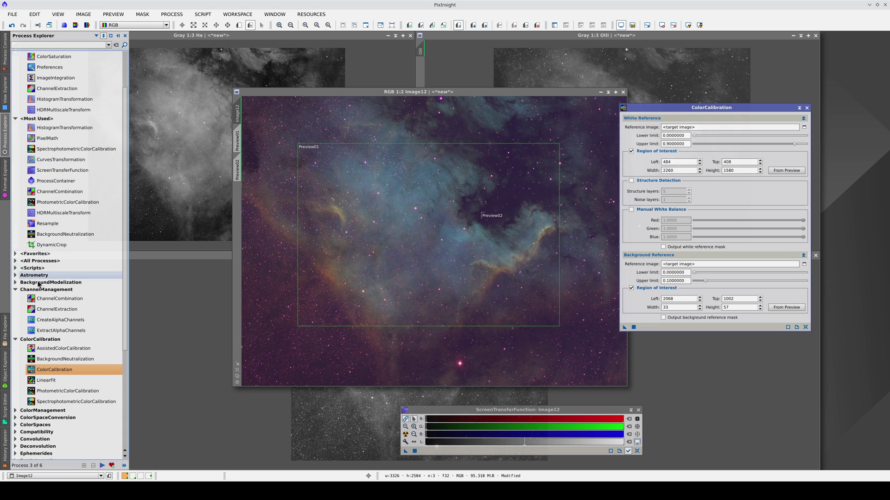
{"action": "left_click", "coordinate": [51, 360]}
{"action": "double_click", "coordinate": [51, 360]}
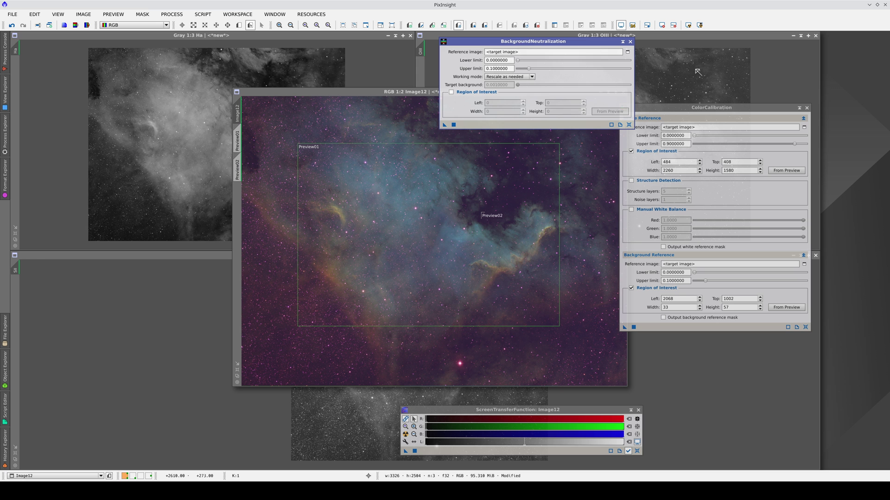
- Apply BackgroundNeutralization to Image12 with Preview02 (2068, 1002, 33 × 57) as reference region
{"action": "left_click", "coordinate": [588, 44]}
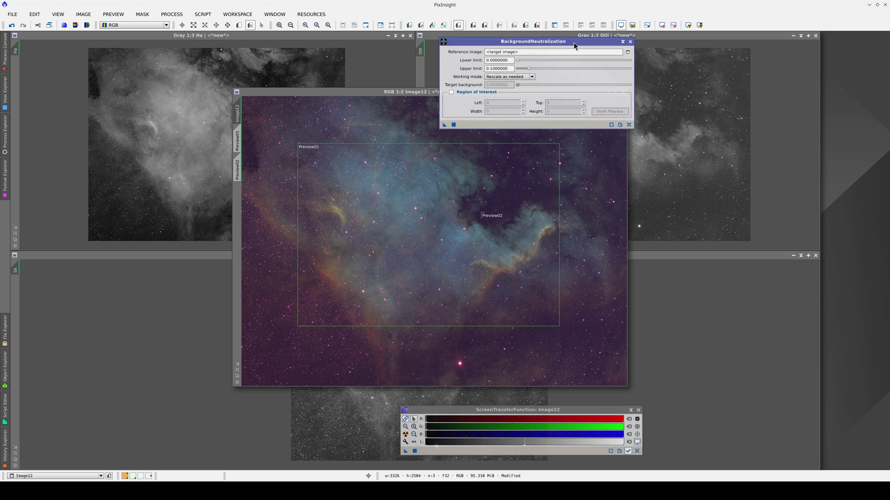
{"action": "left_click_drag", "start_coordinate": [574, 42], "coordinate": [721, 164]}
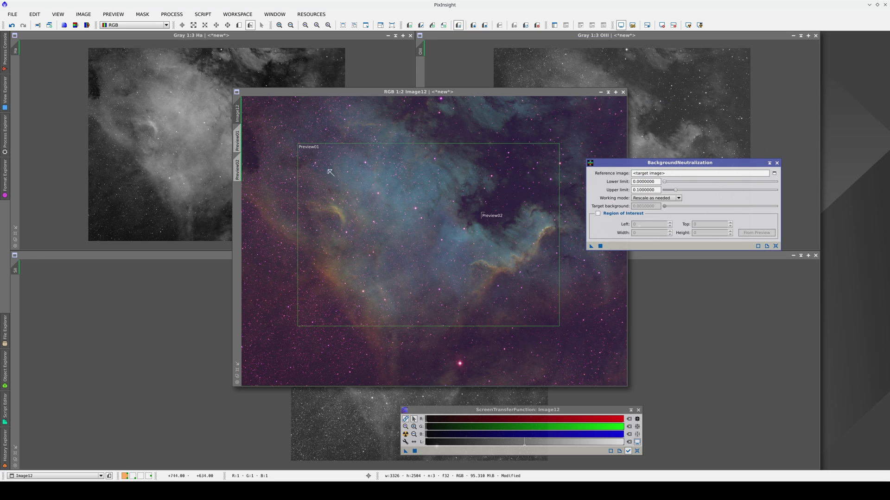
{"action": "left_click_drag", "start_coordinate": [242, 167], "coordinate": [749, 222]}
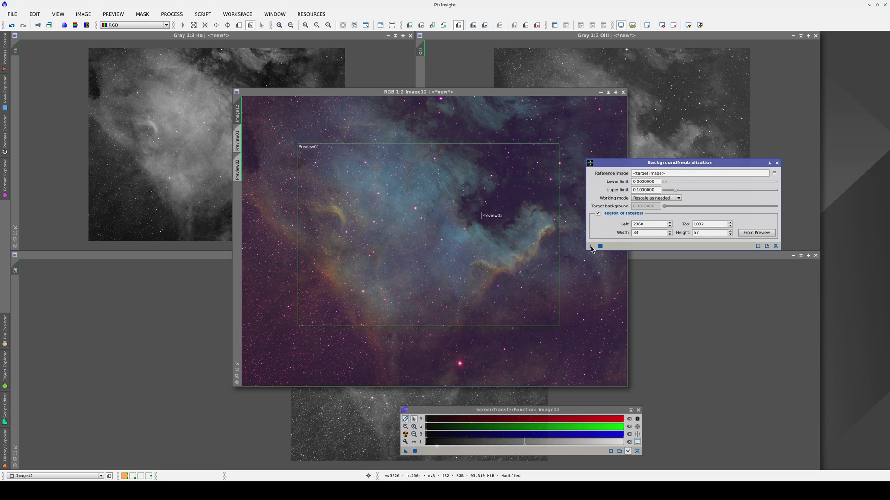
{"action": "left_click_drag", "start_coordinate": [590, 247], "coordinate": [498, 245]}
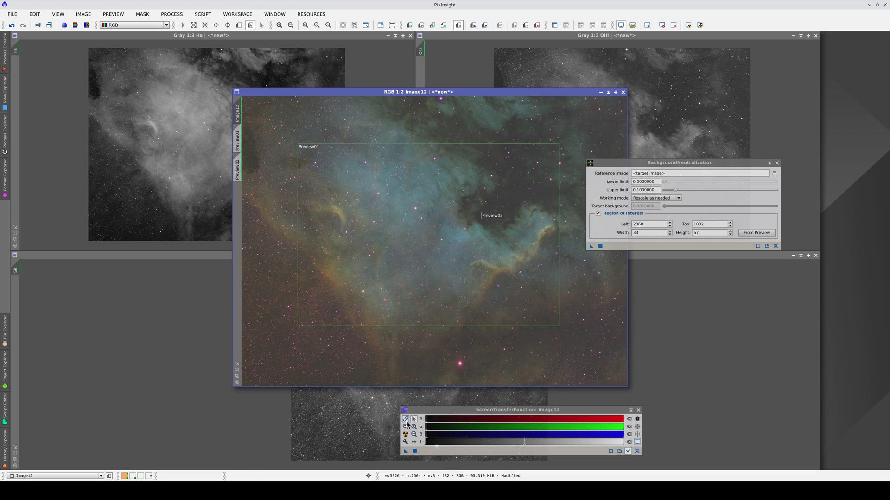